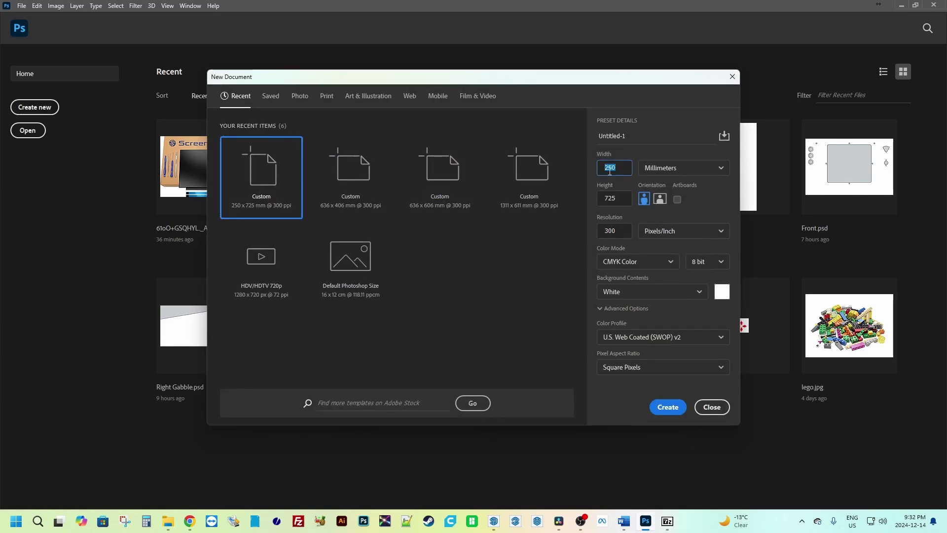
Create a new landscape document 1311 mm wide and 611 mm high at 300 pixels/inch in CMYK color
text(1305)
click(620, 196)
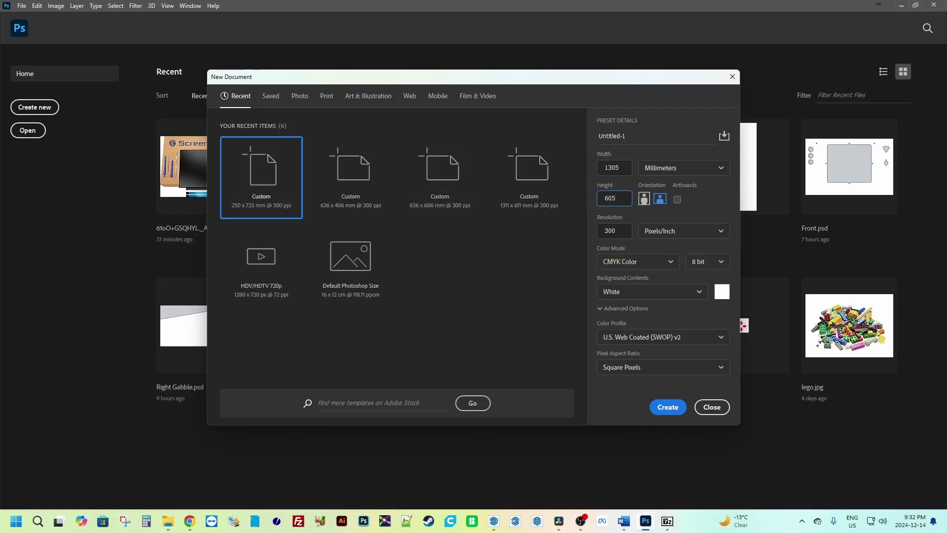
click(621, 169)
key(BackSpace)
key(BackSpace)
text(11)
click(624, 198)
text(11)
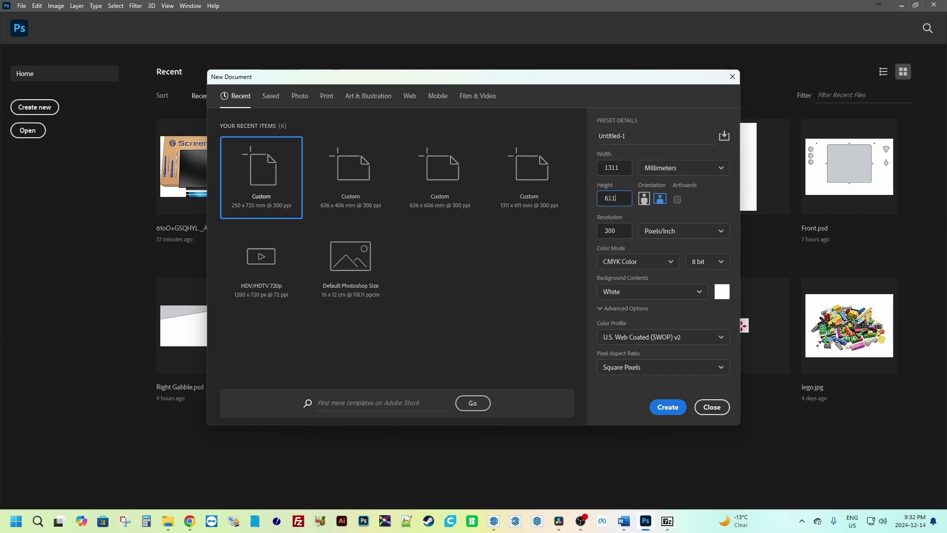
click(667, 407)
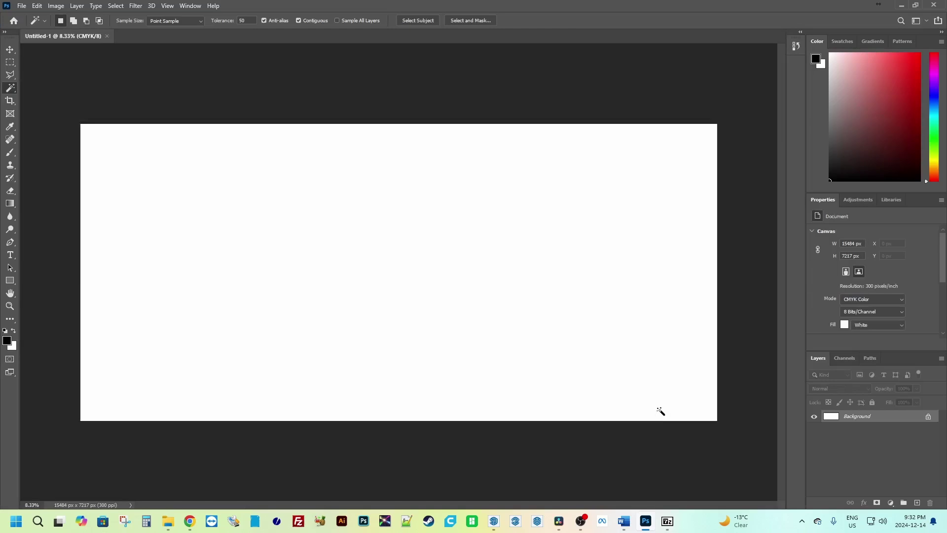
Switch to the SketchUp cabinet model and set its camera to parallel projection
click(901, 10)
click(69, 16)
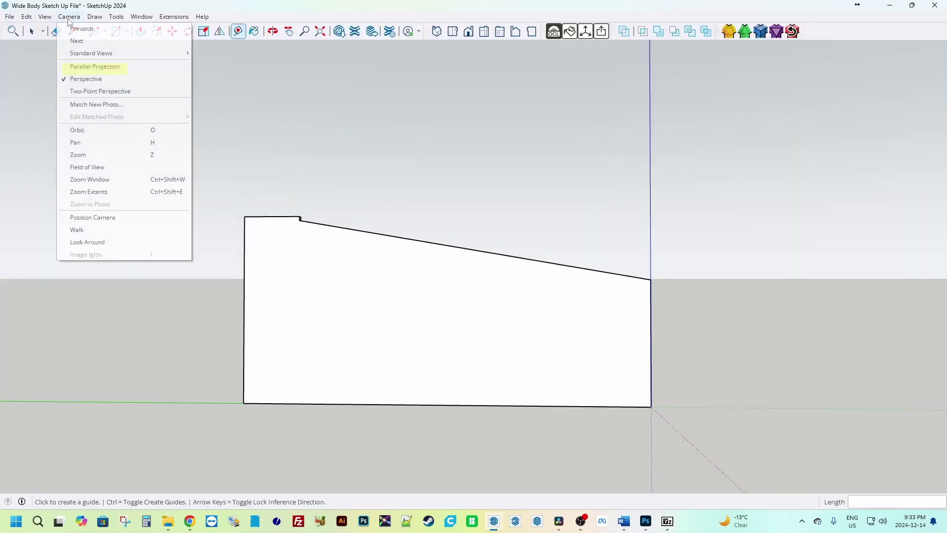
click(82, 69)
Frame the Gabble L side panel flat in the left standard view so that it nearly fills the window
scroll(429, 235, up, 2)
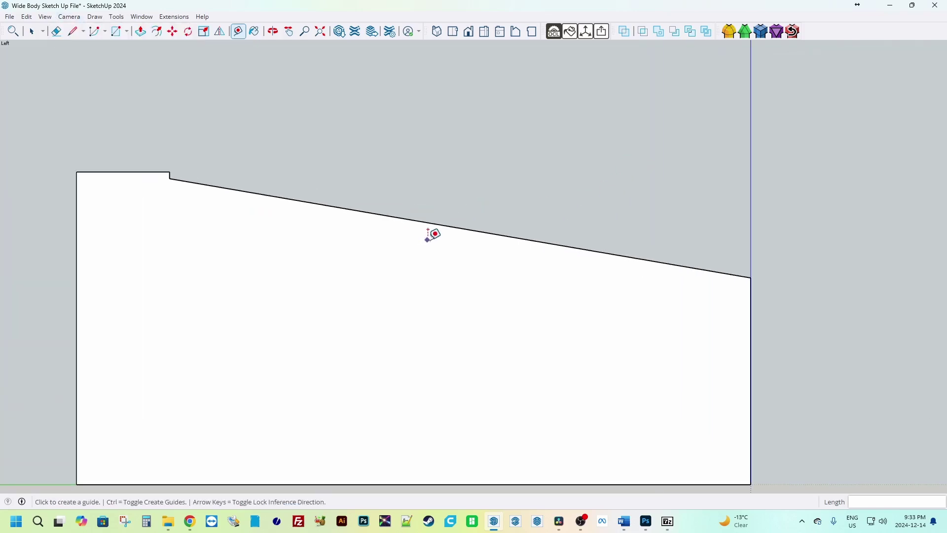
scroll(432, 235, up, 1)
key(o)
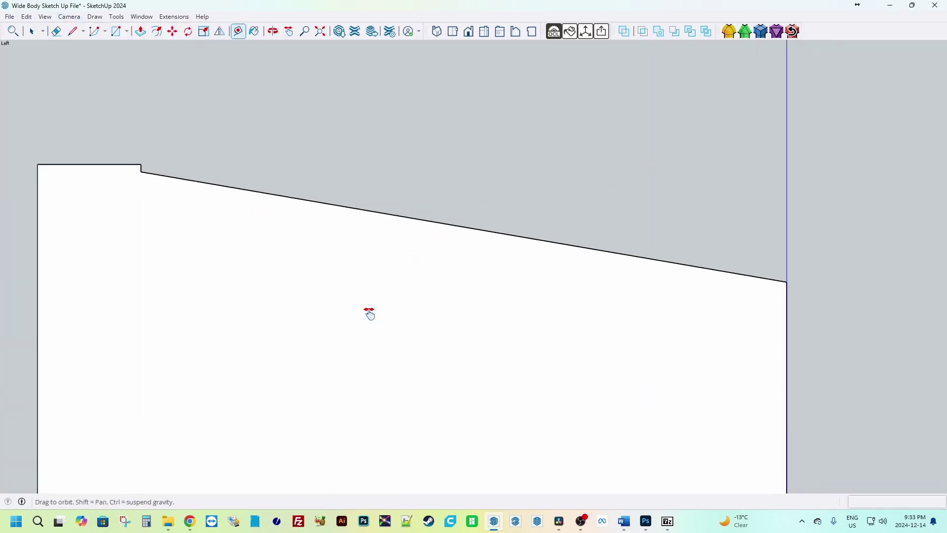
shift+drag(370, 314, 442, 203)
key(t)
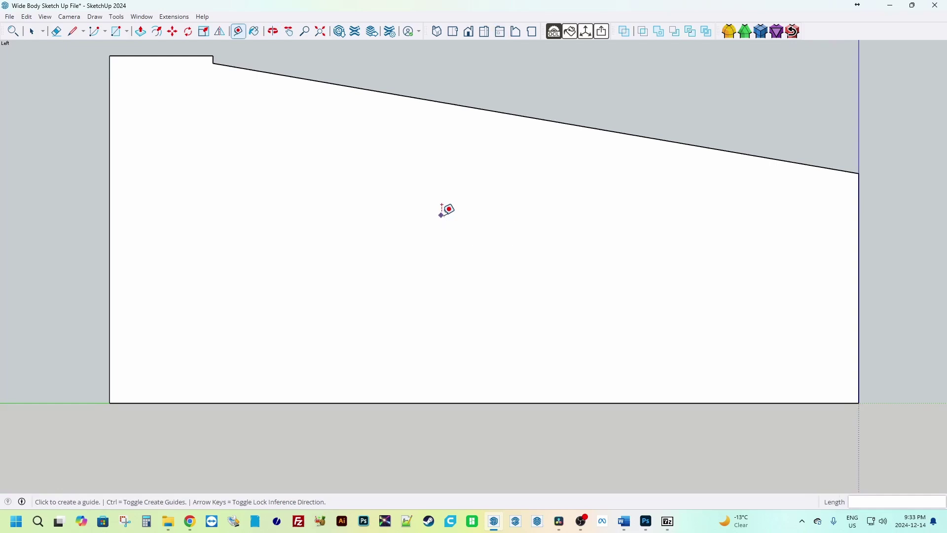
scroll(454, 212, down, 2)
scroll(432, 235, up, 2)
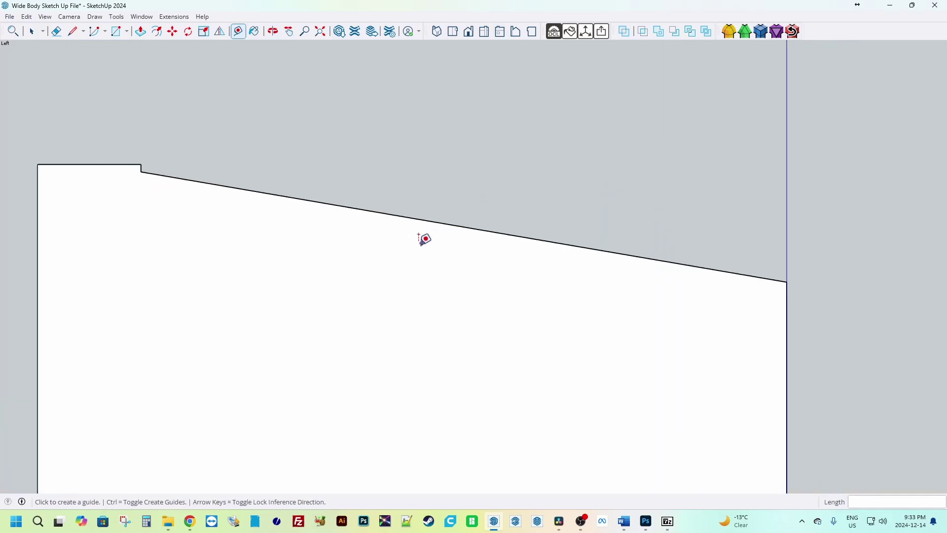
key(o)
shift+drag(372, 309, 444, 200)
key(t)
scroll(442, 212, up, 1)
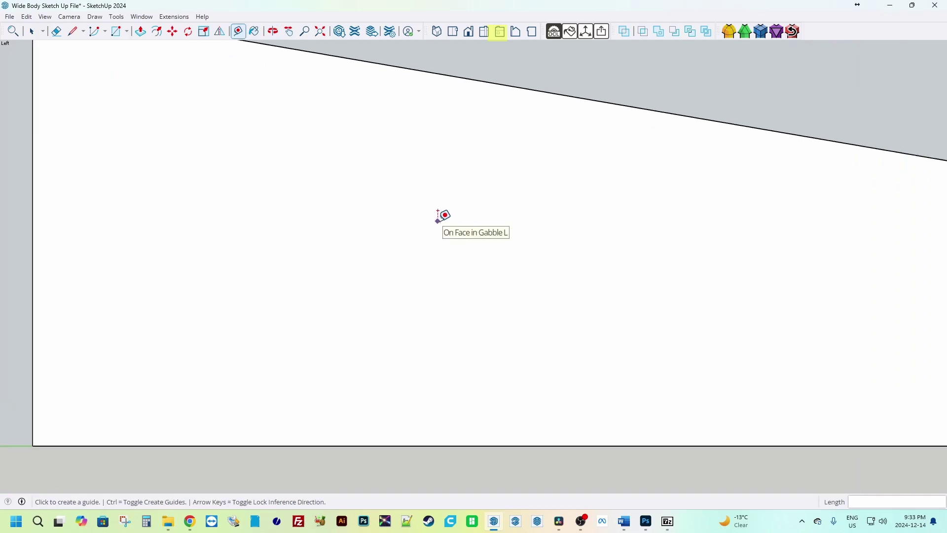
key(o)
drag(463, 193, 436, 241)
key(t)
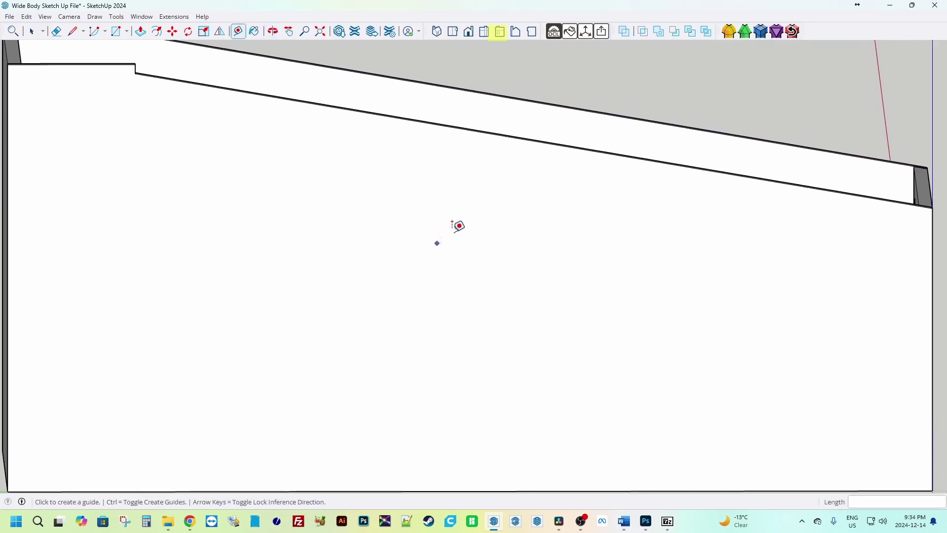
click(501, 34)
click(501, 44)
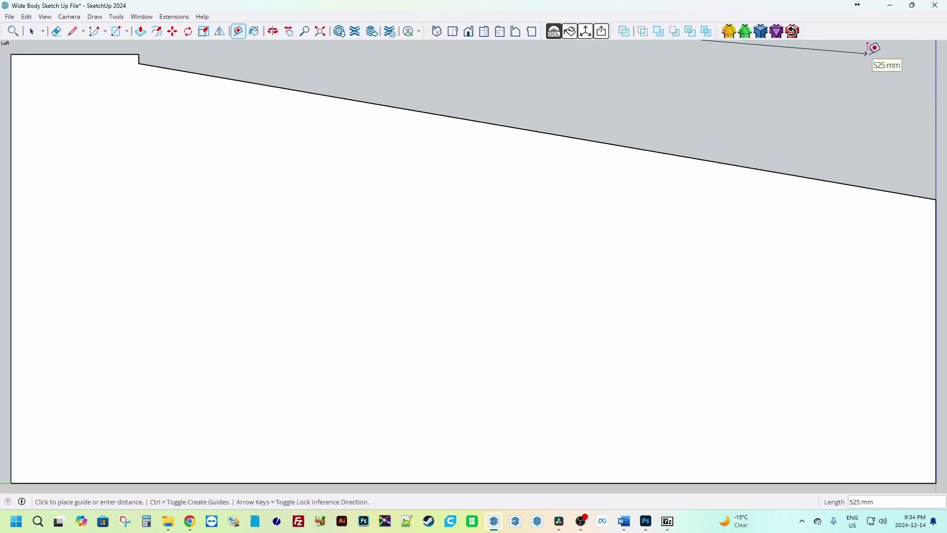
key(Escape)
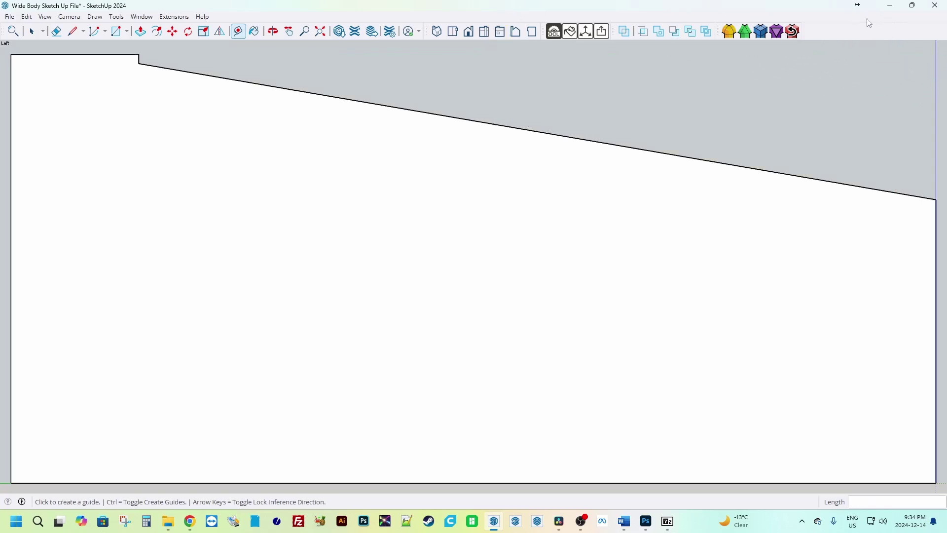
Take the SketchUp window out of full size and narrow it to cut off the background beside the panel's short vertical edge
mouse_move(815, 7)
mouse_down()
mouse_move(792, 32)
mouse_move(782, 29)
mouse_up()
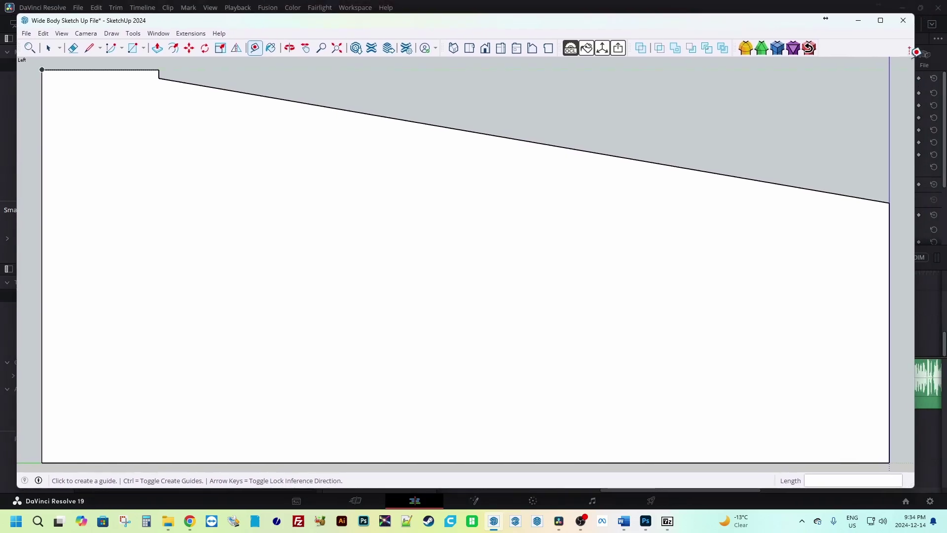
key(space)
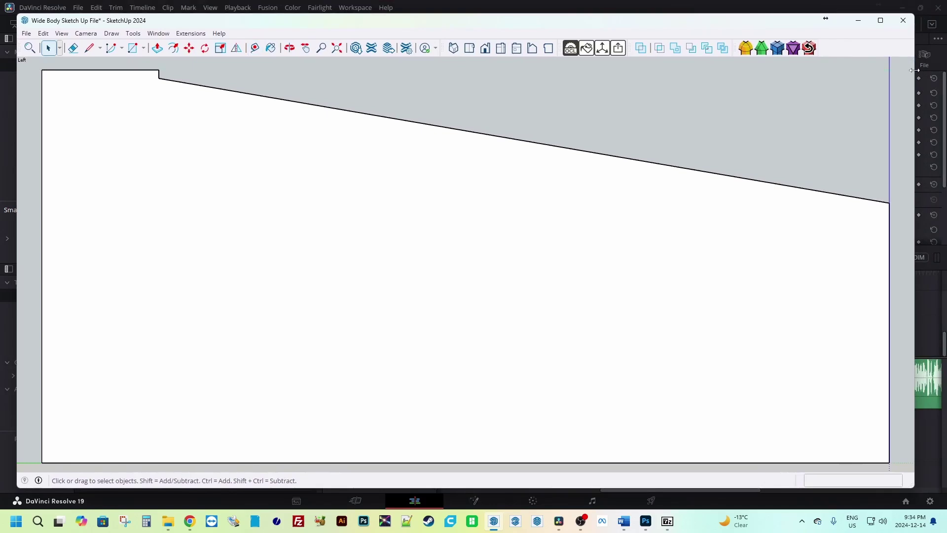
drag(914, 71, 869, 82)
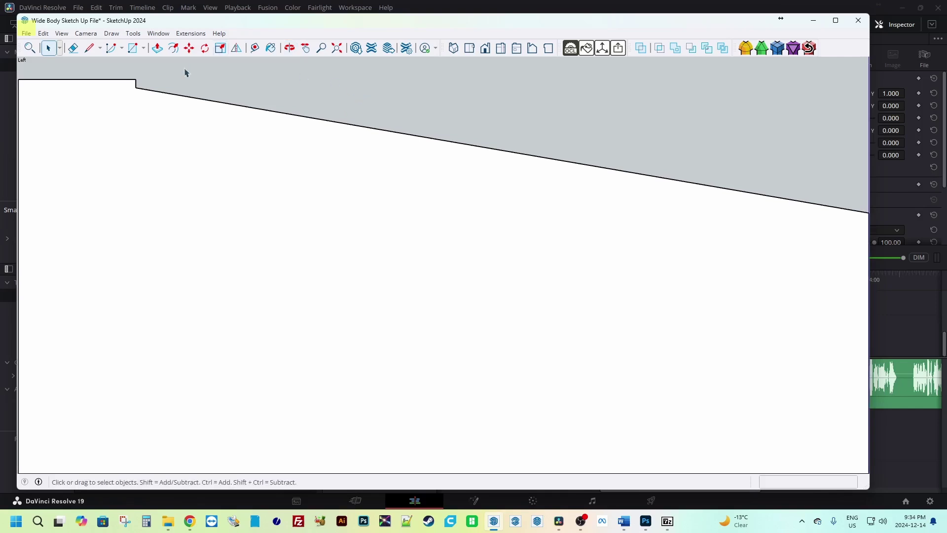
click(26, 34)
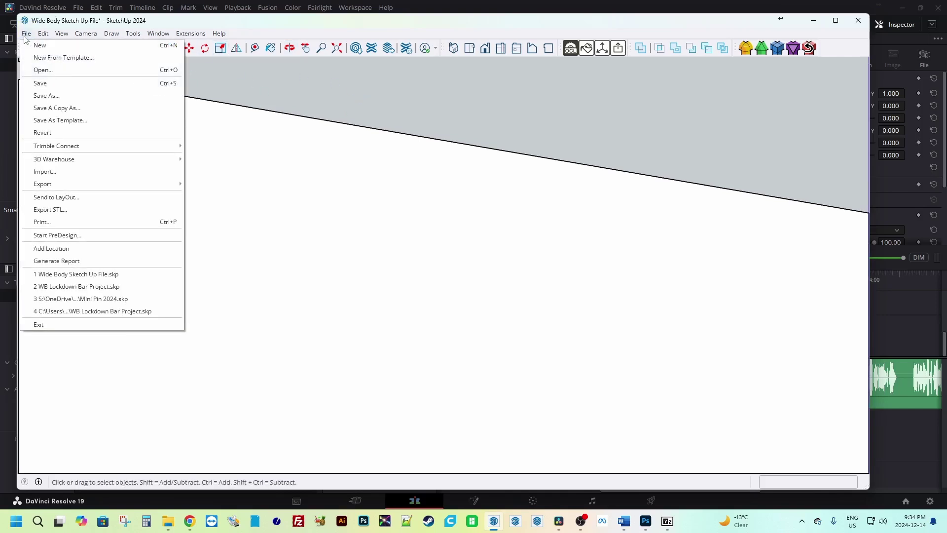
mouse_move(55, 185)
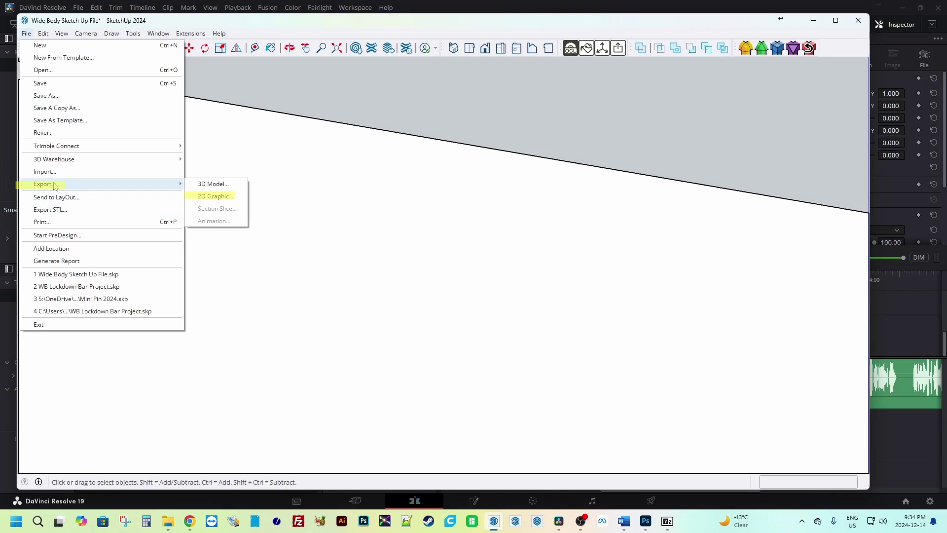
click(219, 199)
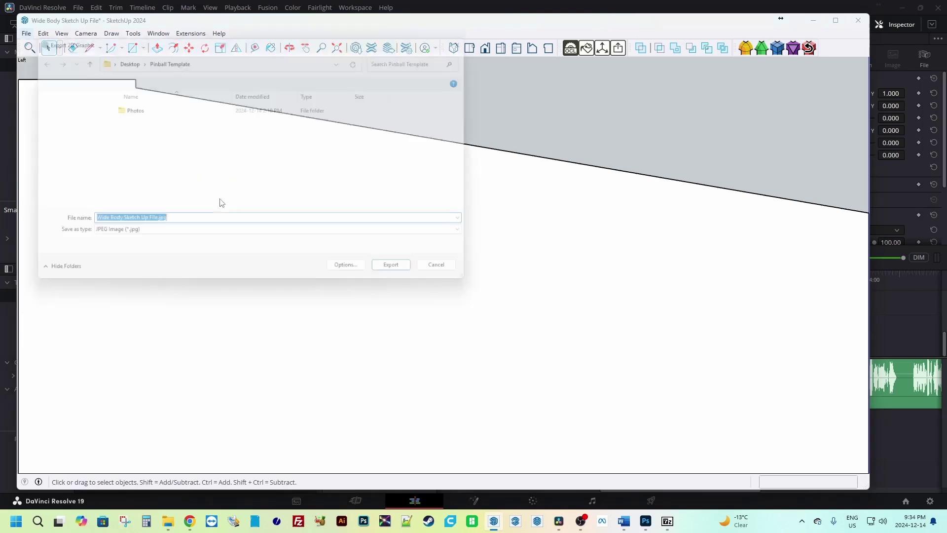
click(138, 235)
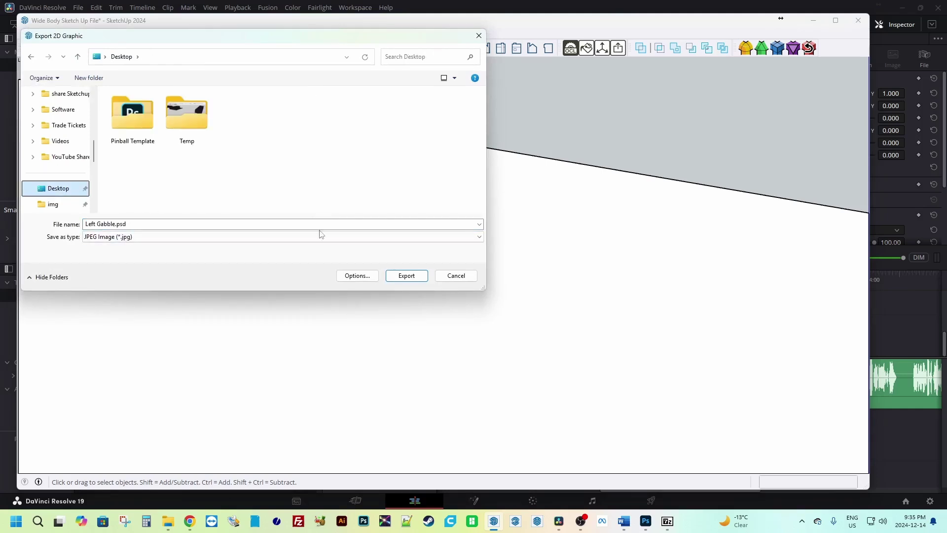
double_click(146, 125)
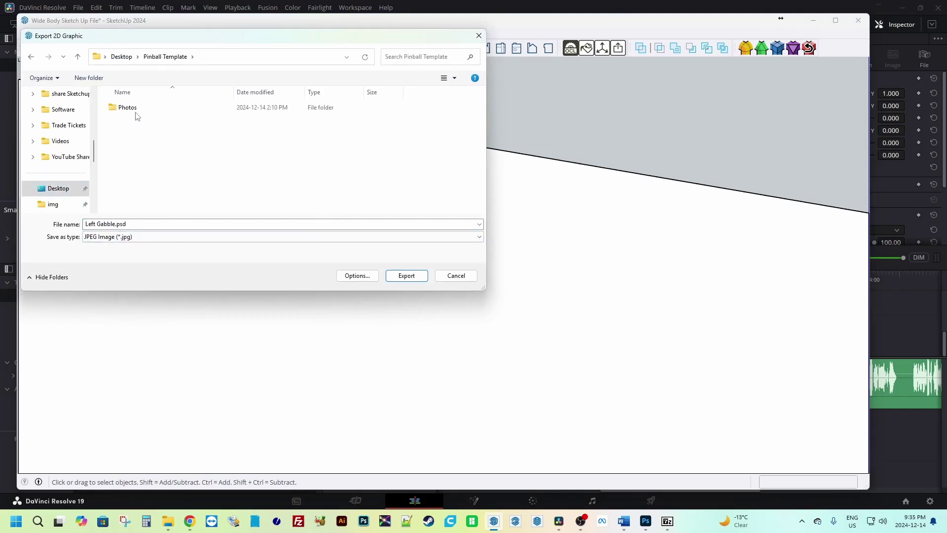
double_click(132, 109)
click(478, 35)
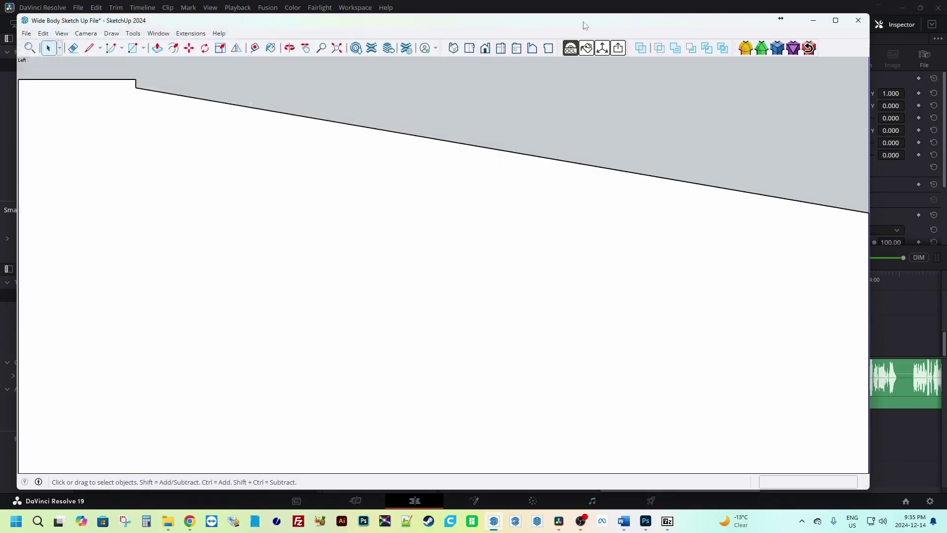
Switch to Photoshop and place Gabble Left.jpg from the Photos folder inside Pinball Template into the blank document
click(645, 521)
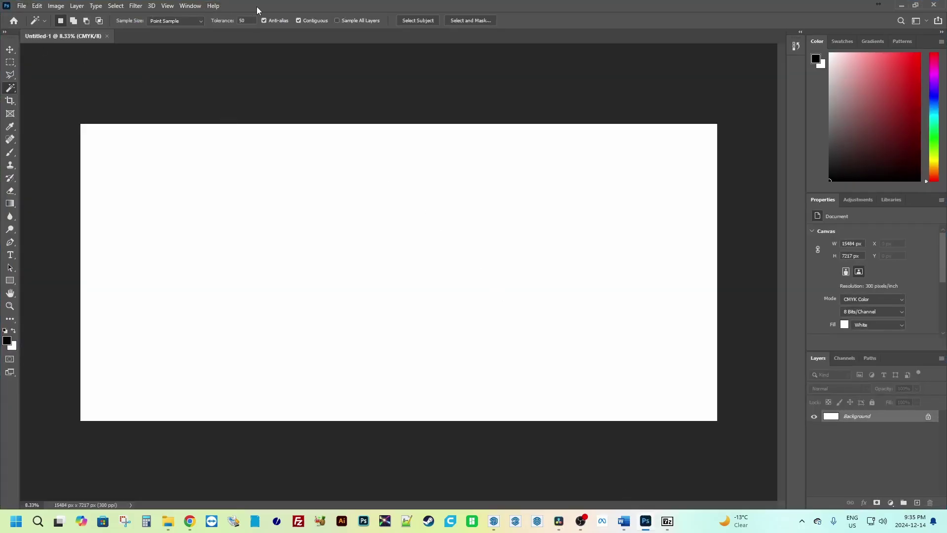
drag(257, 10, 397, 45)
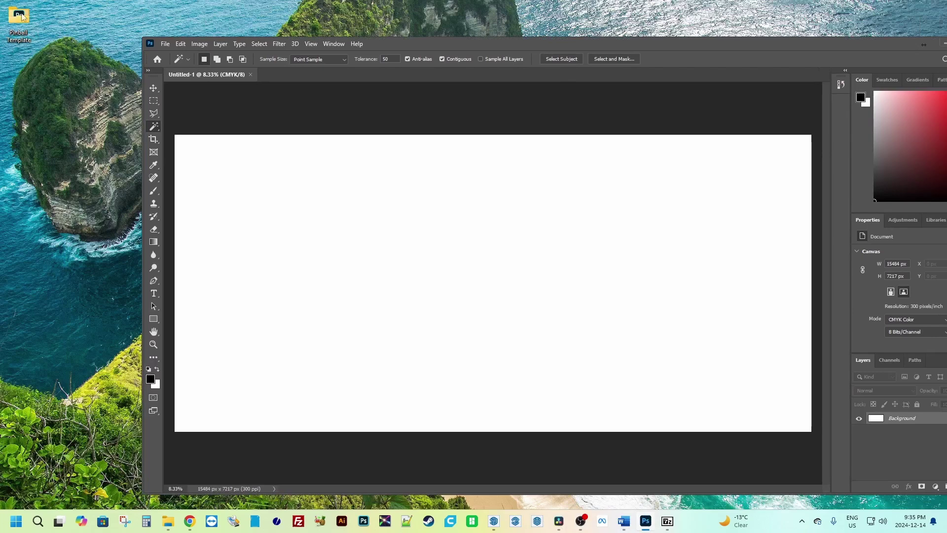
double_click(20, 17)
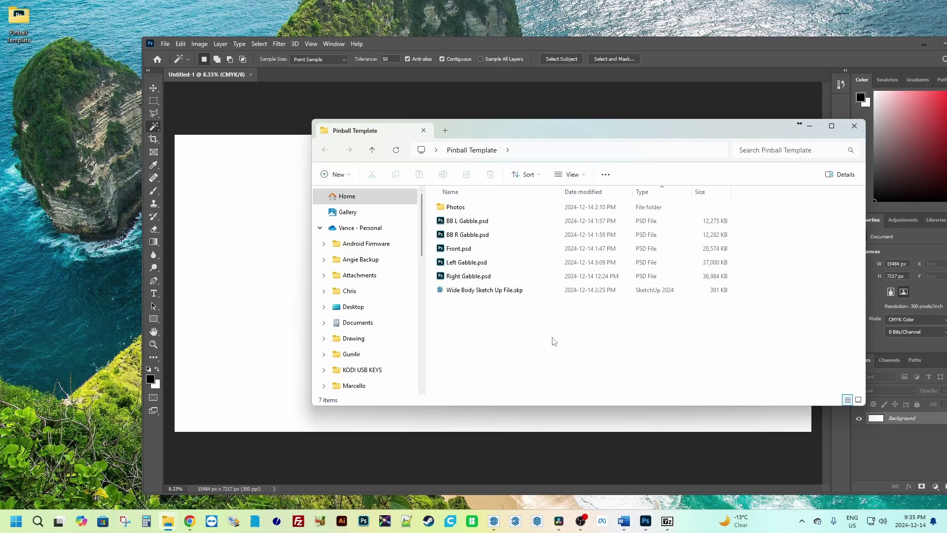
double_click(455, 207)
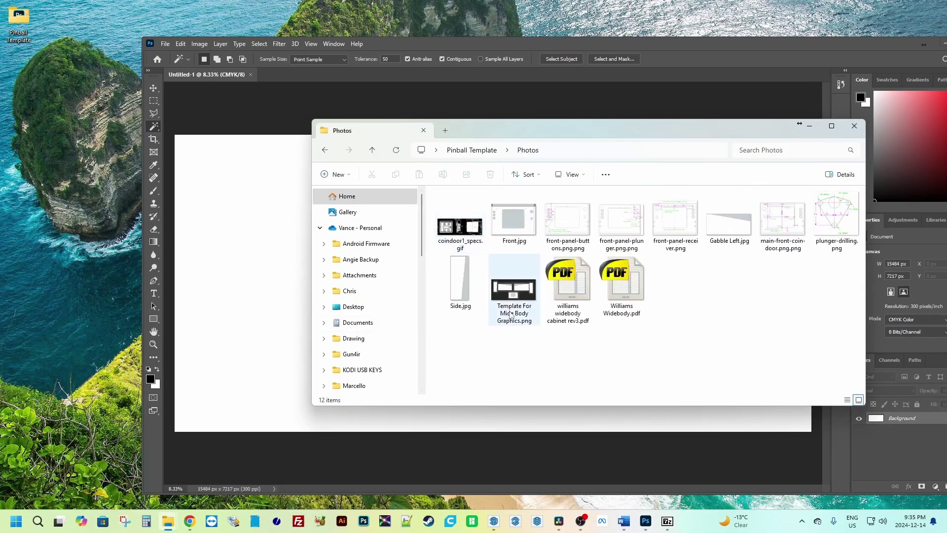
drag(729, 219, 386, 328)
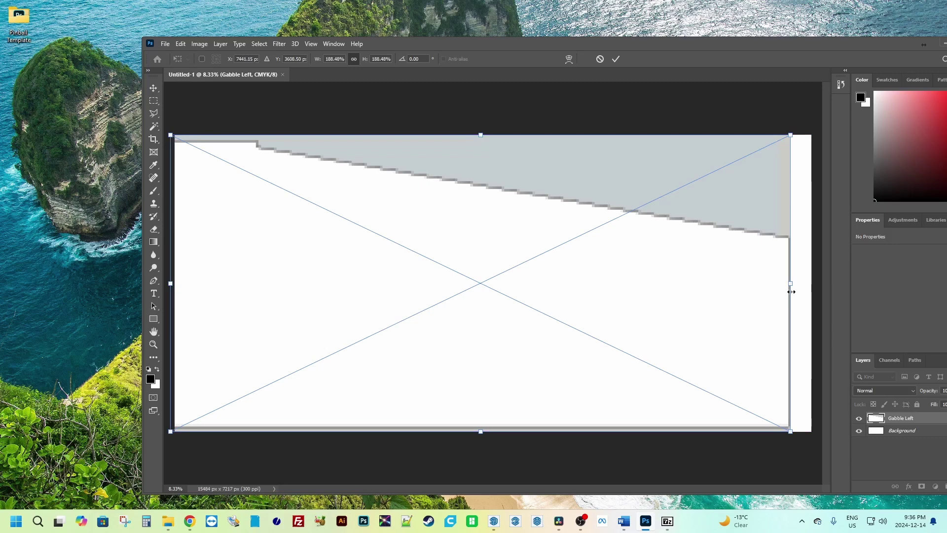
Stretch the placed Gabble Left image to about 196% width and 197% height so the panel fills the canvas, and commit the transform
drag(790, 284, 815, 281)
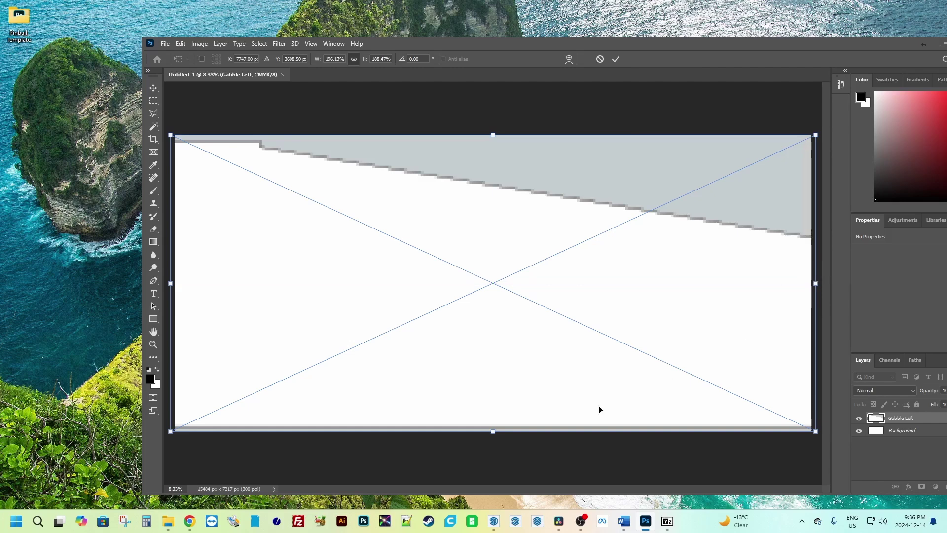
drag(495, 432, 494, 436)
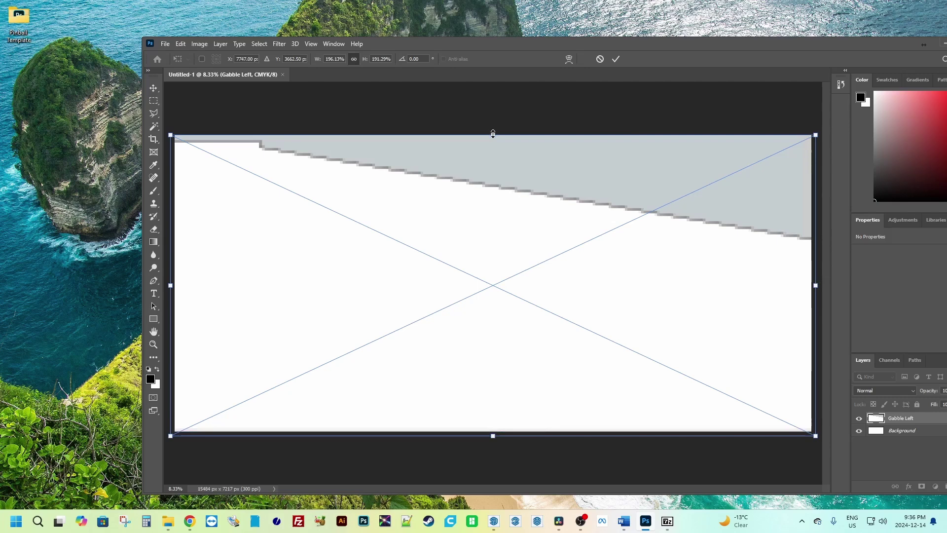
drag(494, 131, 492, 125)
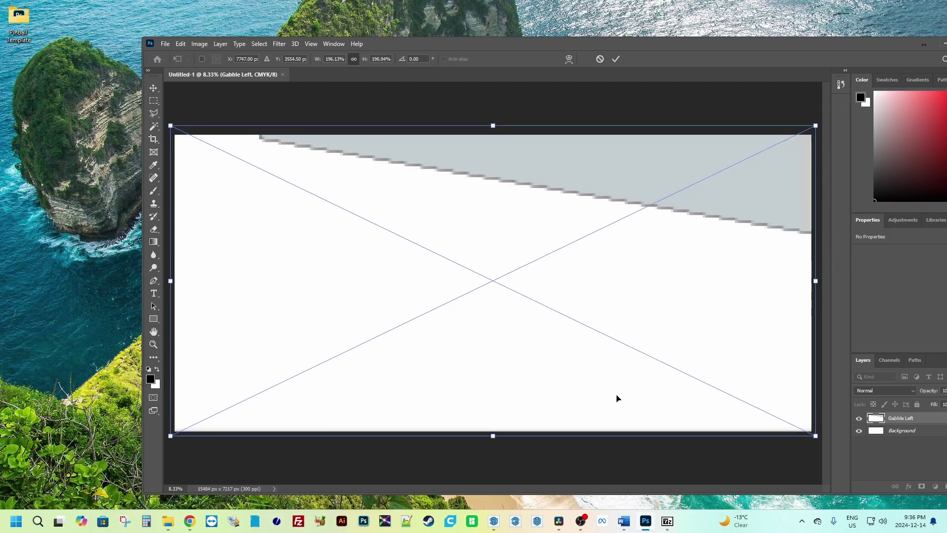
click(153, 88)
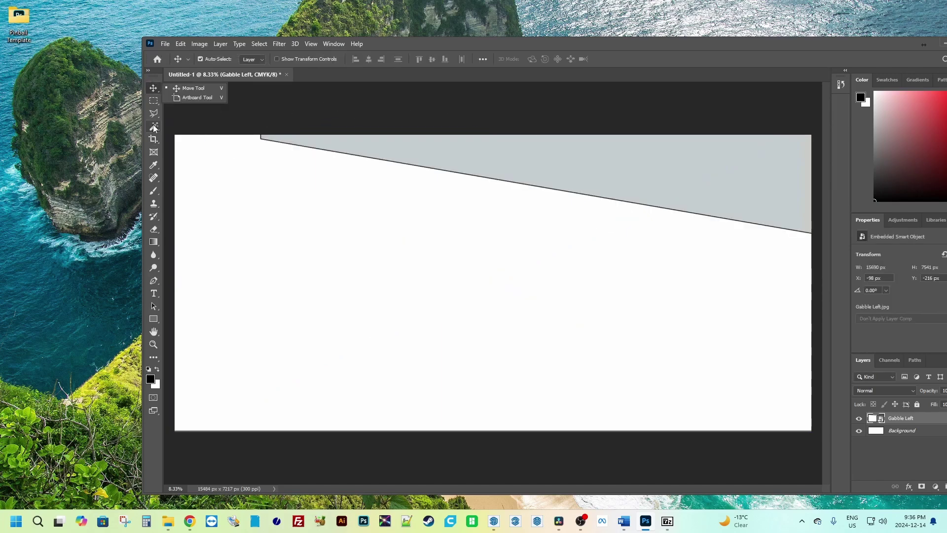
Rasterize the Gabble Left layer, select its white panel area with the Magic Wand, and delete that area
right_click(906, 424)
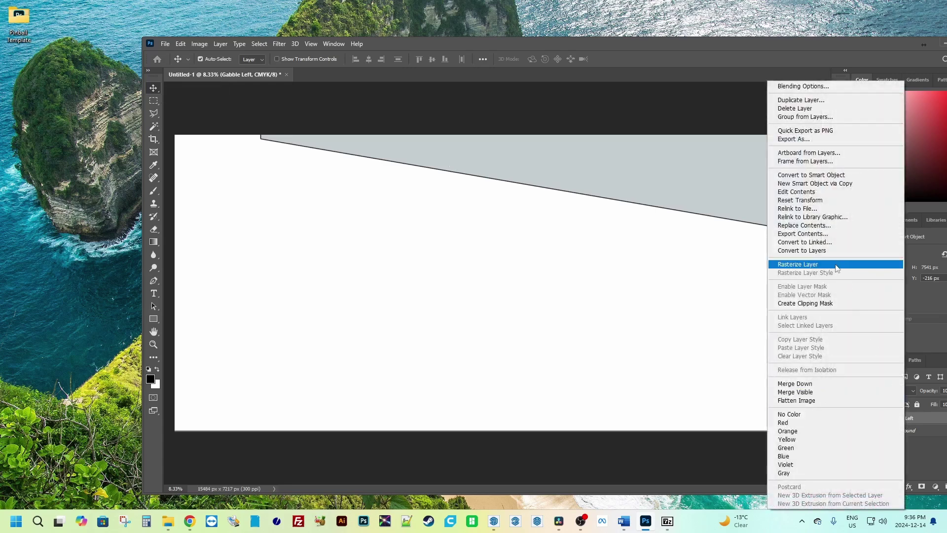
click(835, 266)
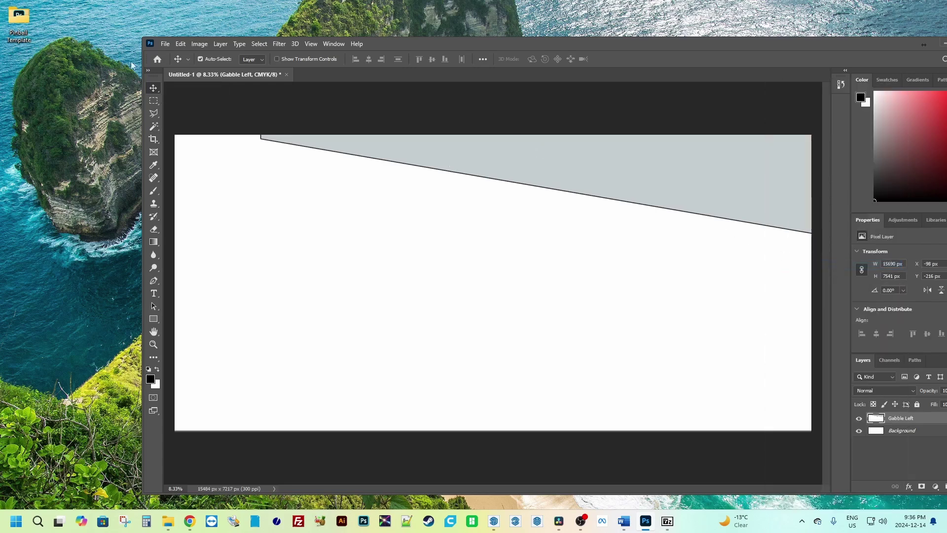
click(154, 101)
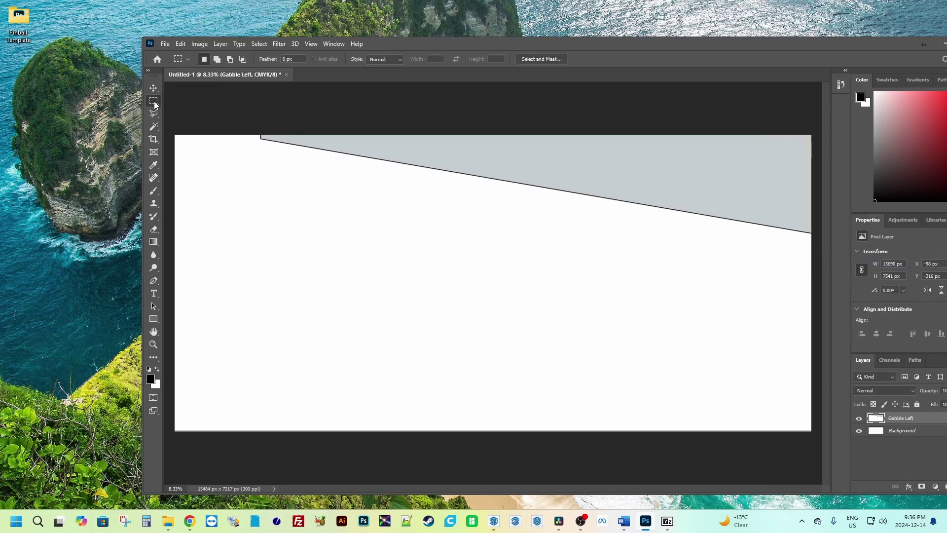
click(154, 127)
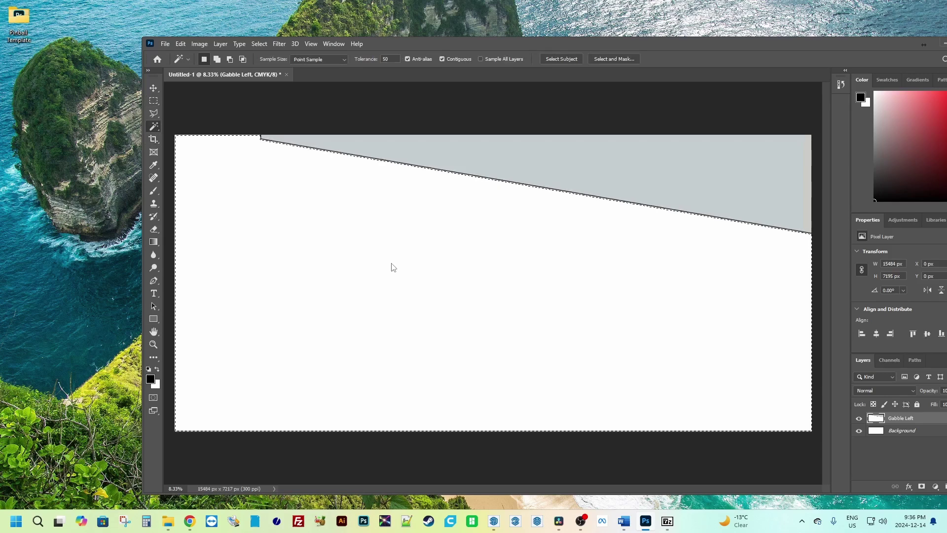
key(Delete)
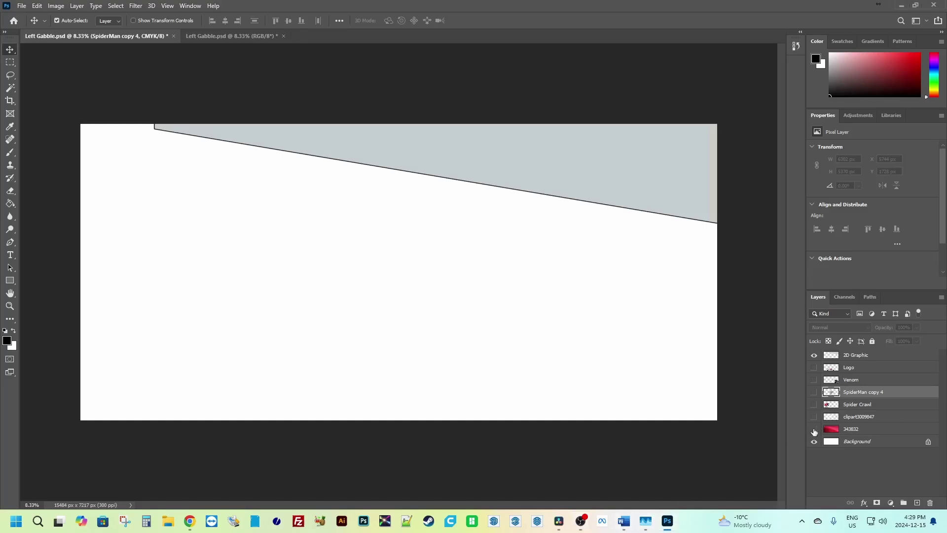
Show the red 343832 background layer, and hide and reshow the 2D Graphic layer to compare the artwork with and without the template
click(814, 431)
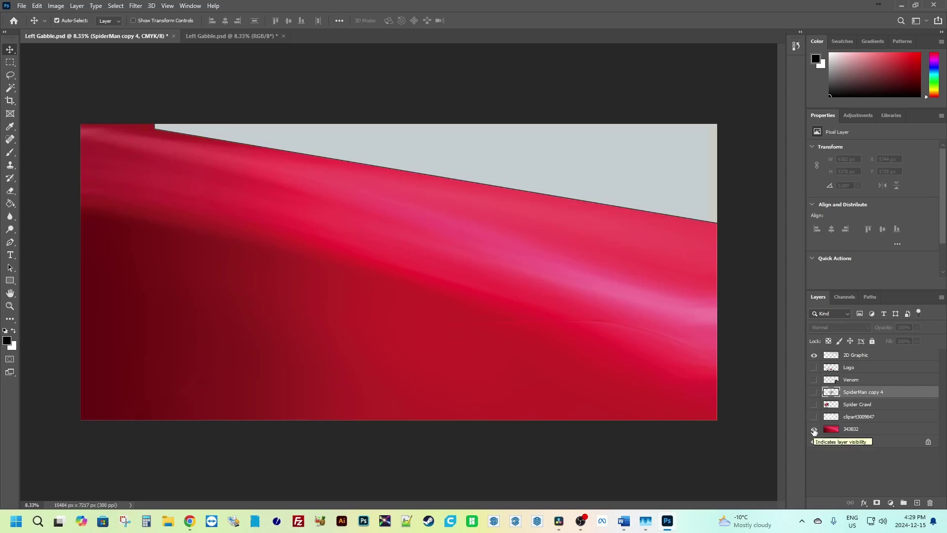
click(814, 355)
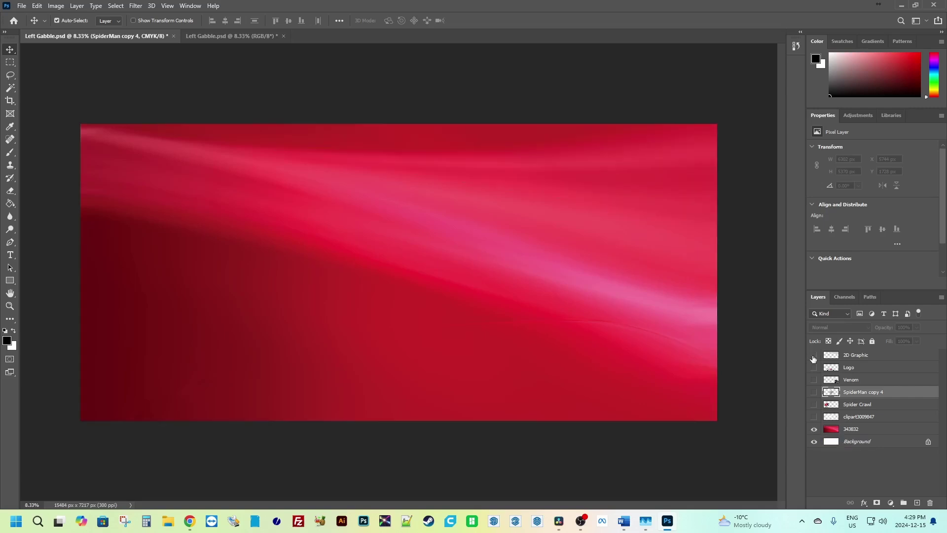
click(814, 356)
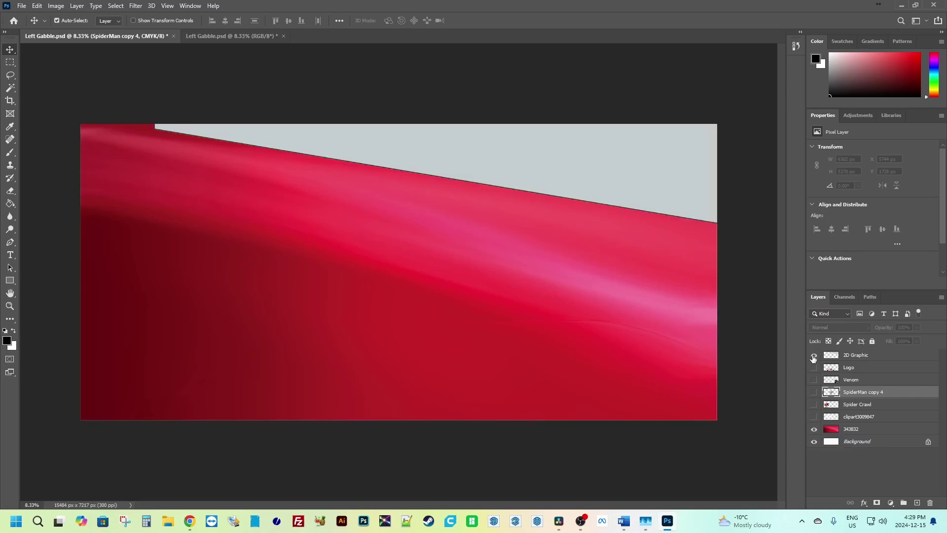
Show the clipart3009847, Spider Crawl, SpiderMan copy 4, Venom and Logo layers, and briefly hide the 2D Graphic layer to view the full artwork
click(813, 417)
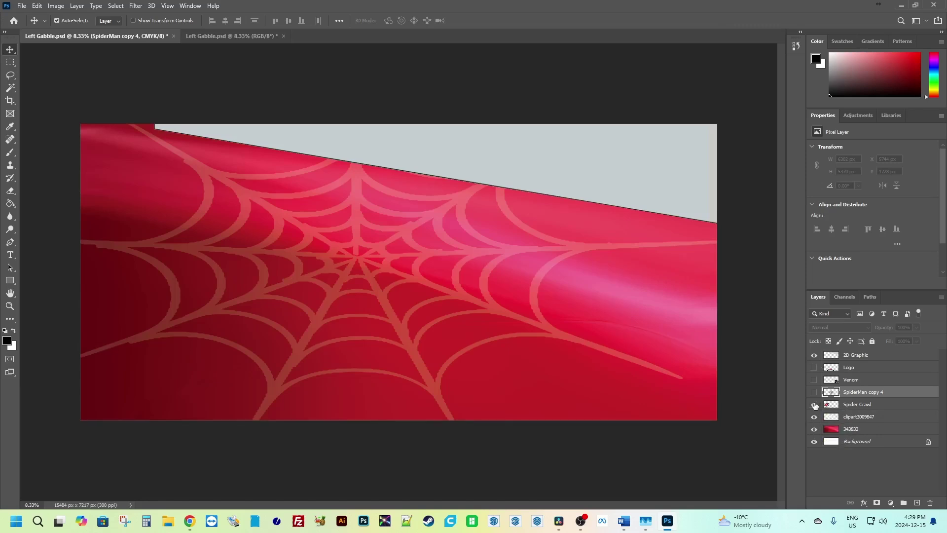
click(815, 405)
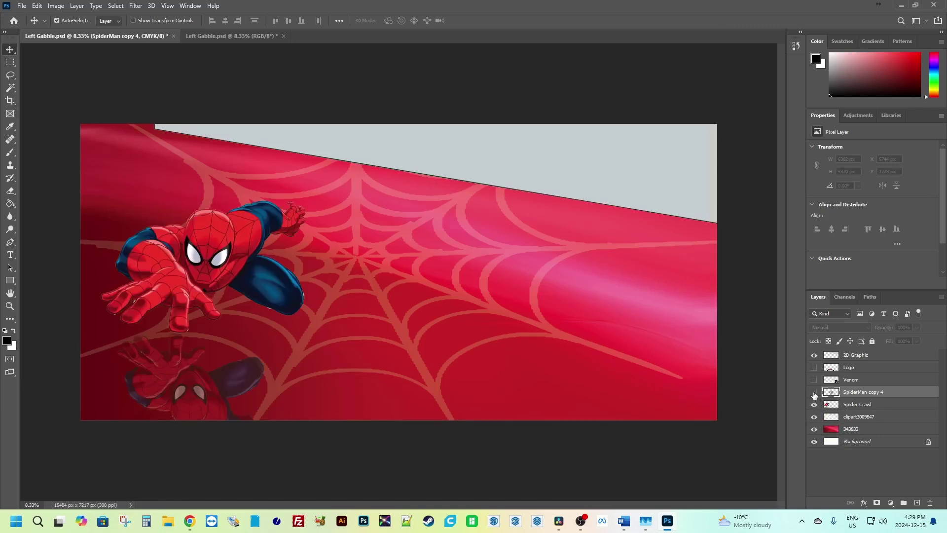
click(815, 393)
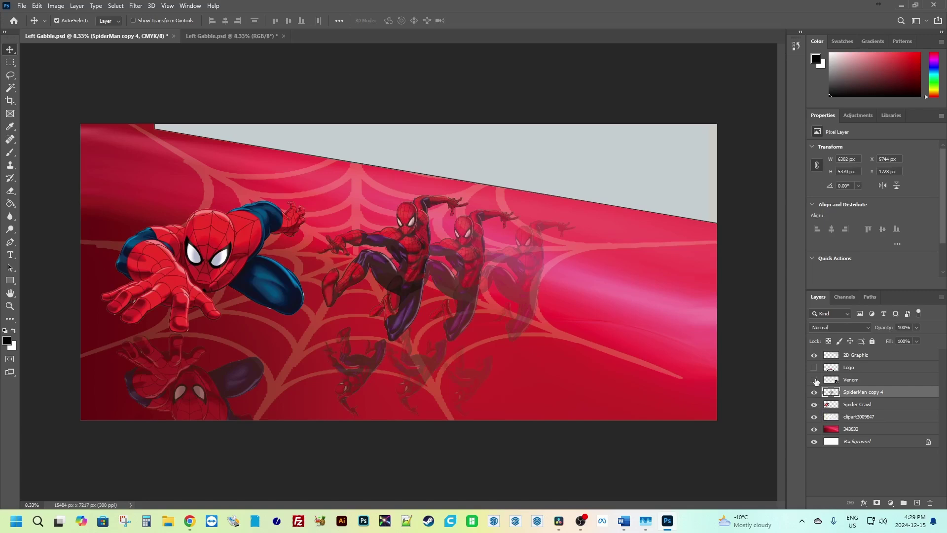
click(814, 380)
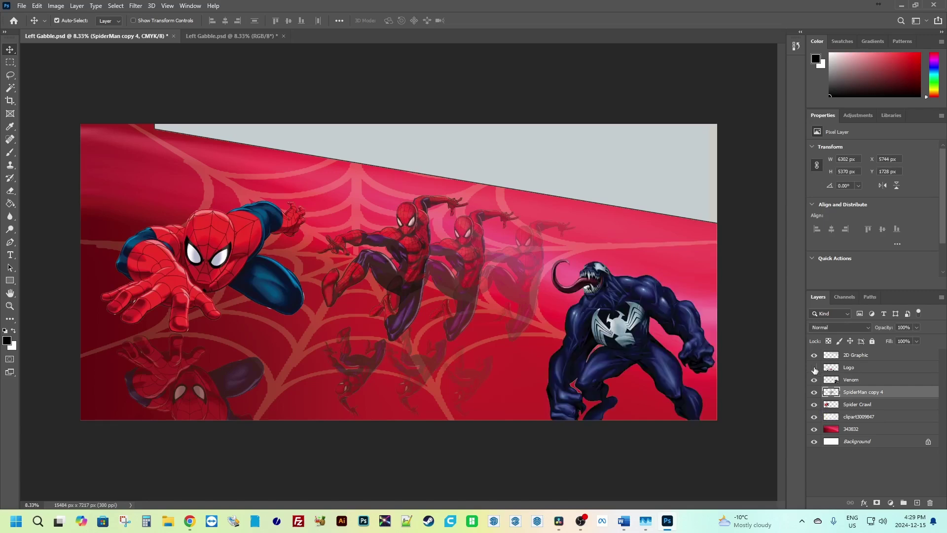
click(815, 368)
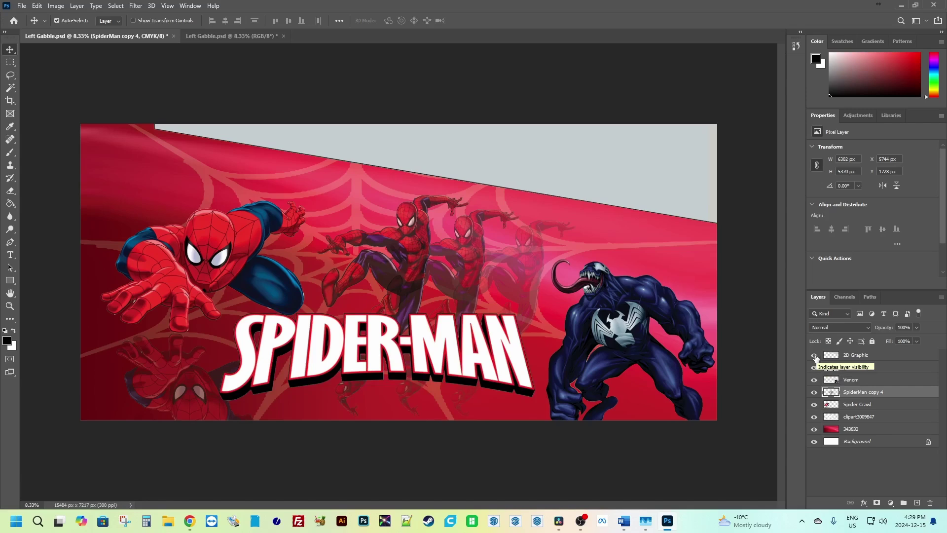
click(815, 356)
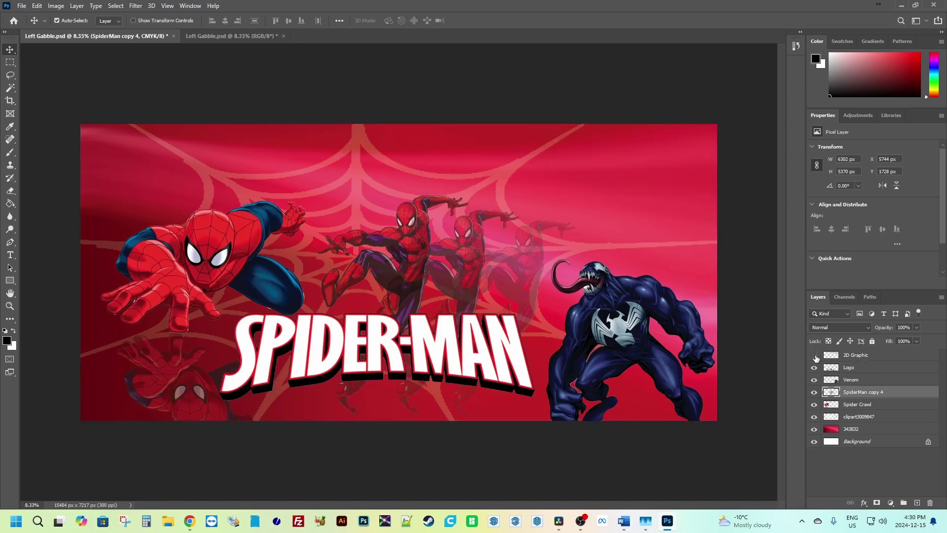
click(814, 356)
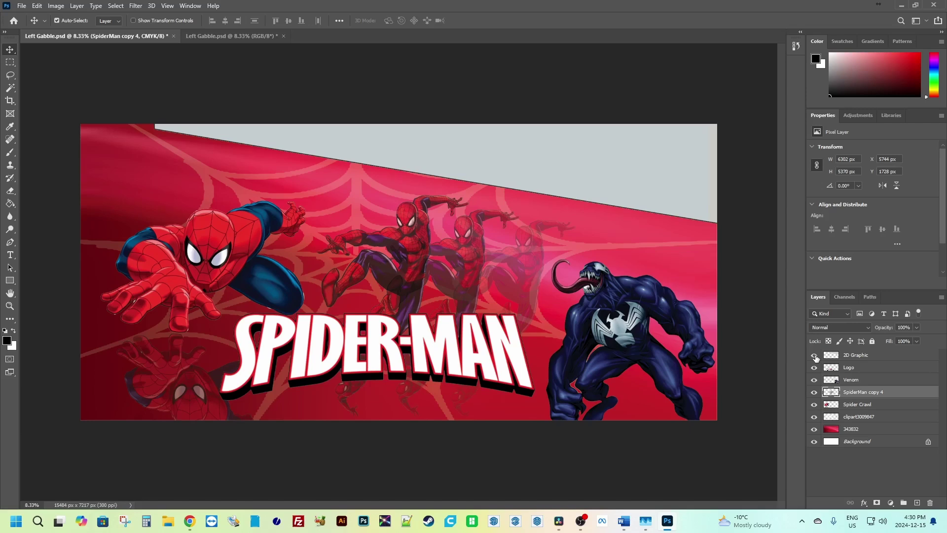